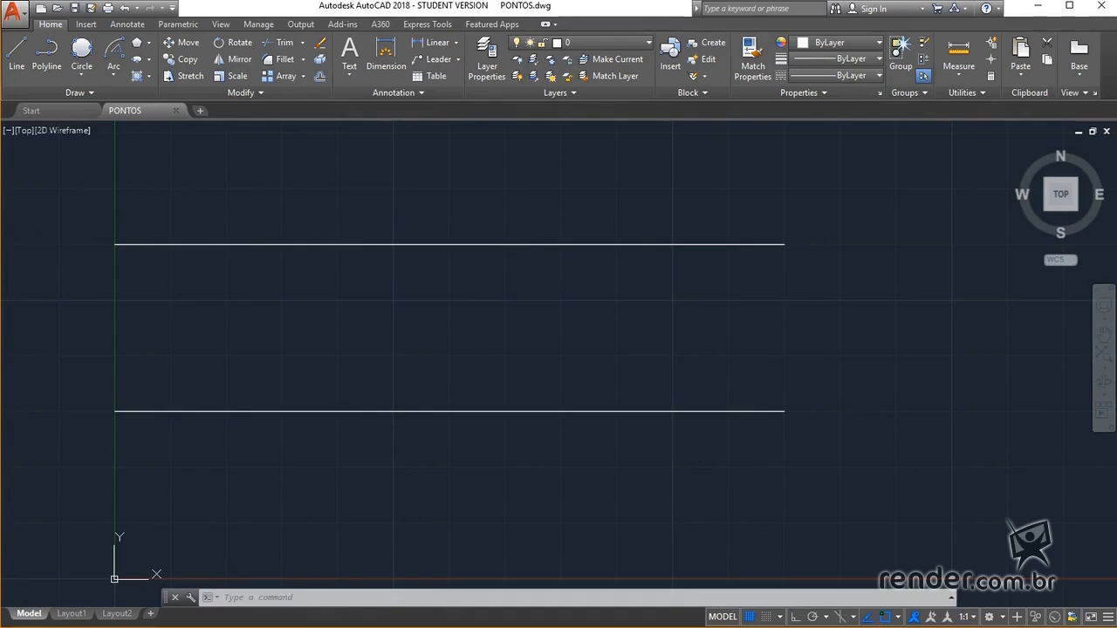
Divide the upper horizontal line into 10 equal segments with point objects
click(89, 92)
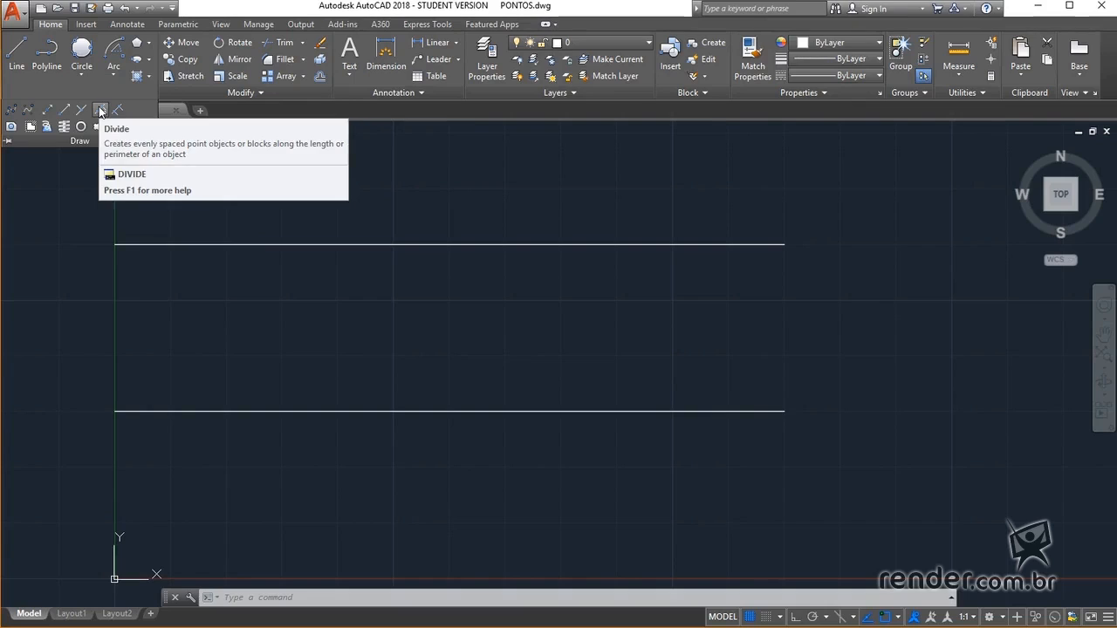
click(101, 110)
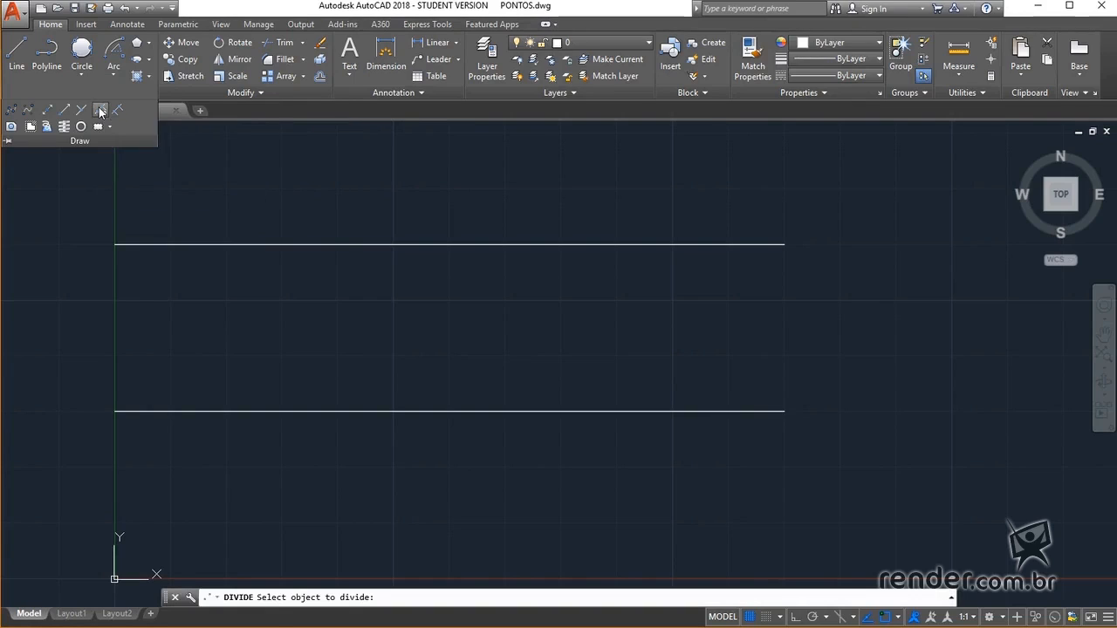
click(254, 243)
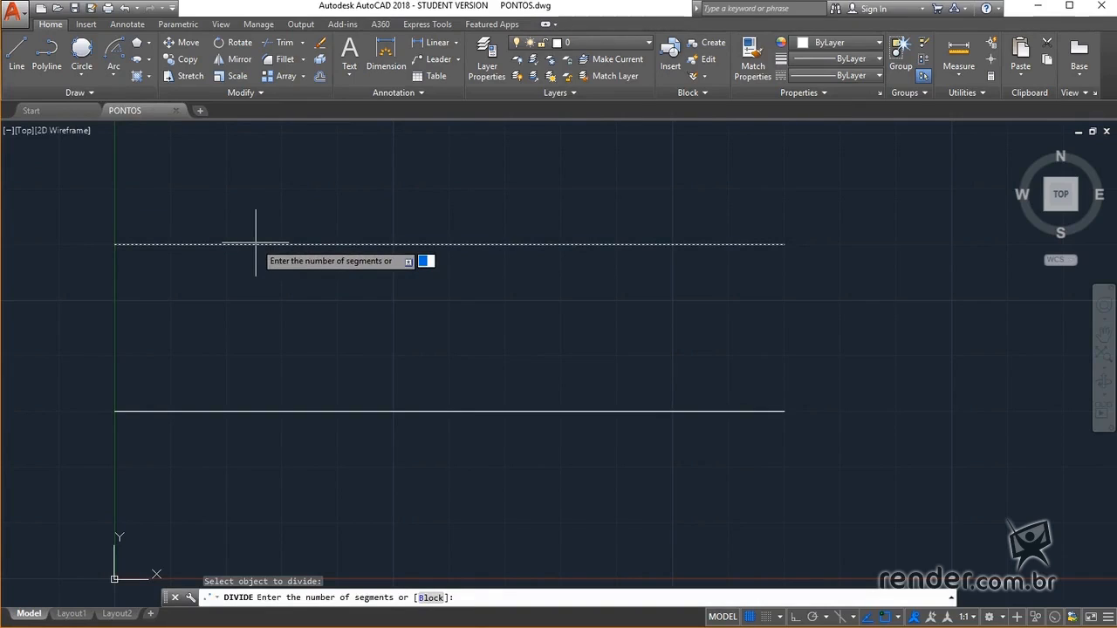
text(10)
key(Return)
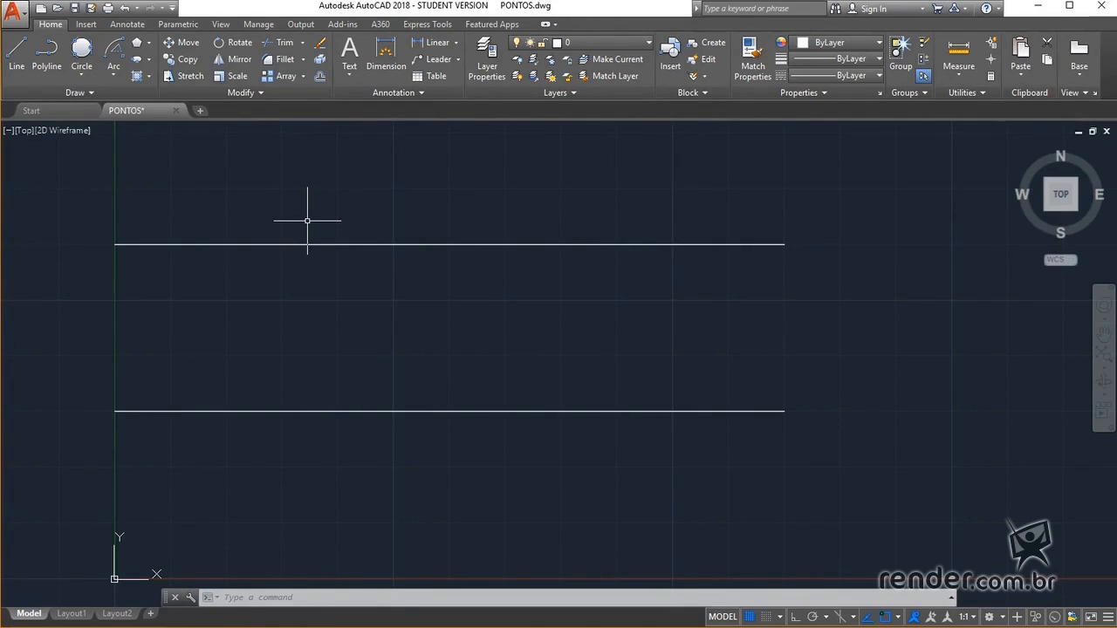
Set the point display mode PDMODE to 34
text(pdm)
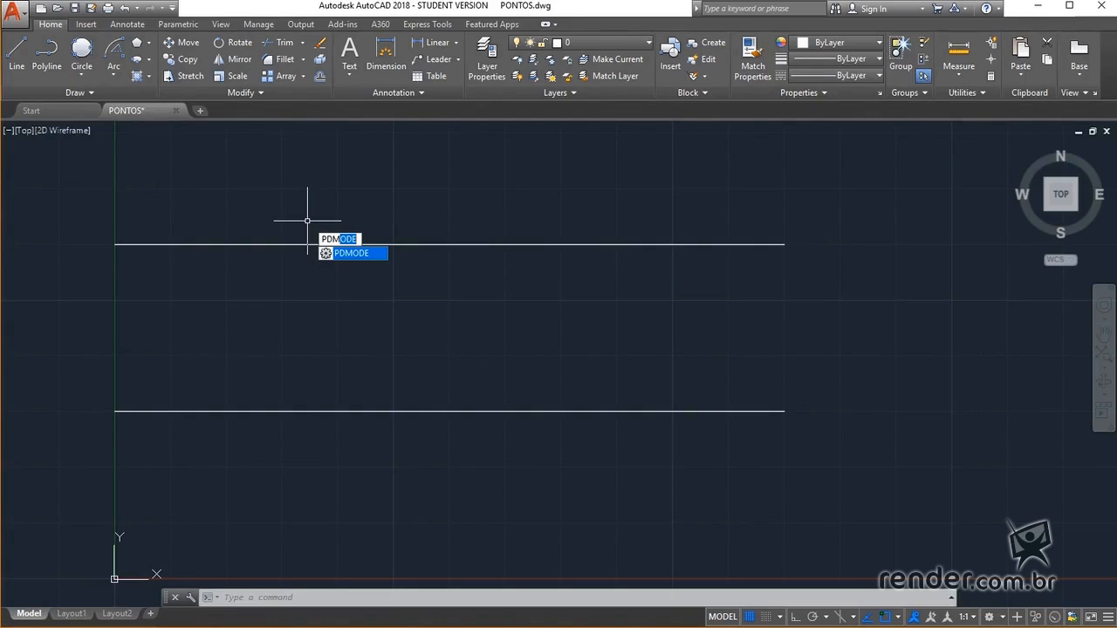
key(Return)
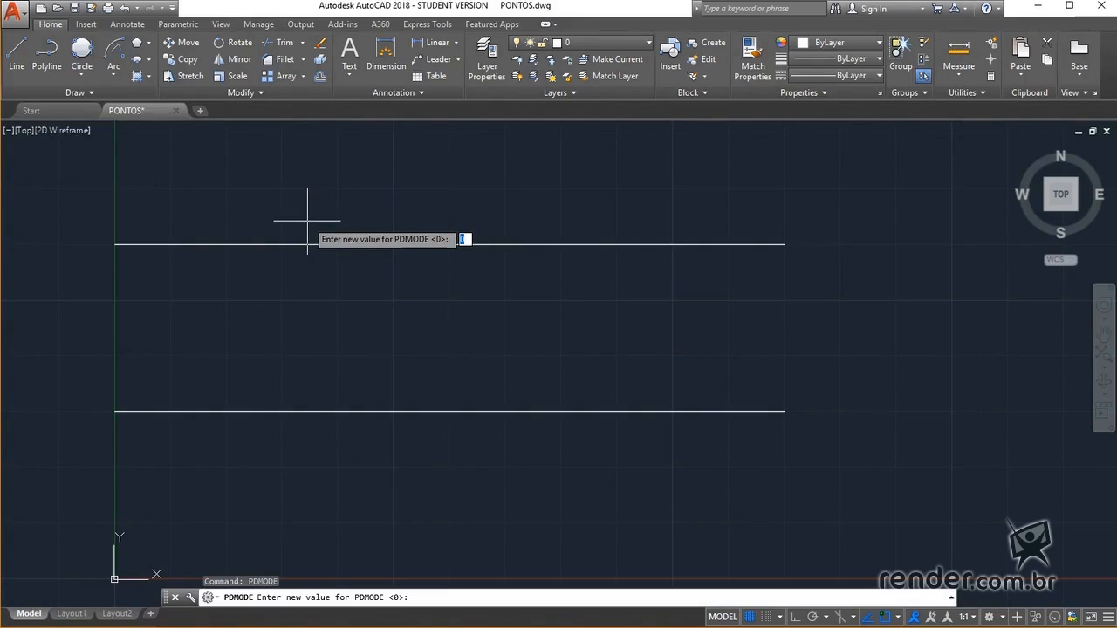
text(34)
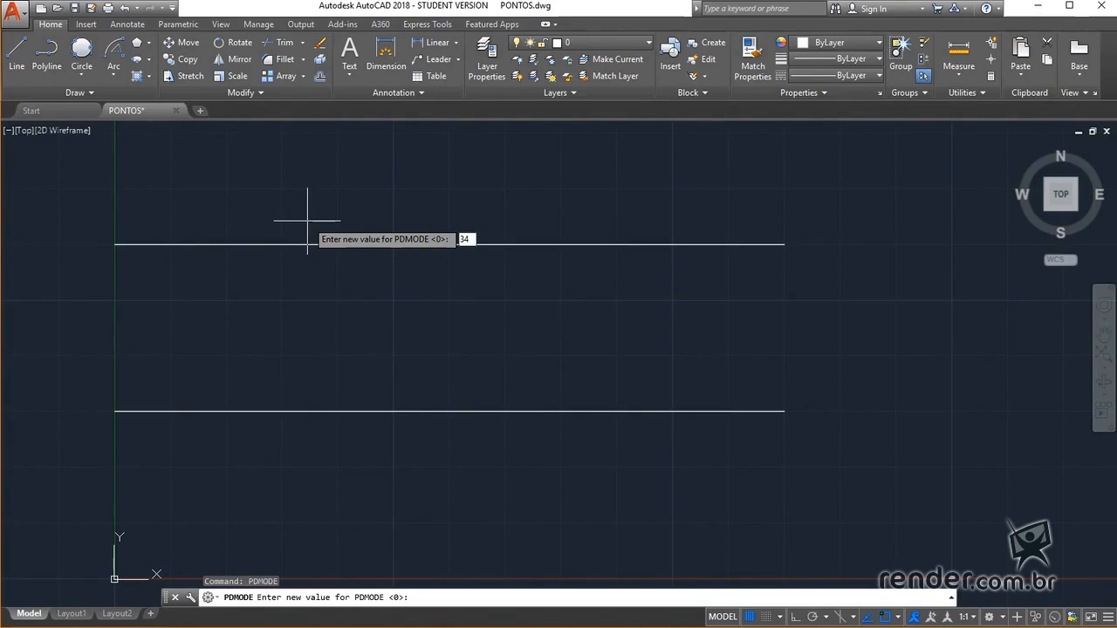
key(Return)
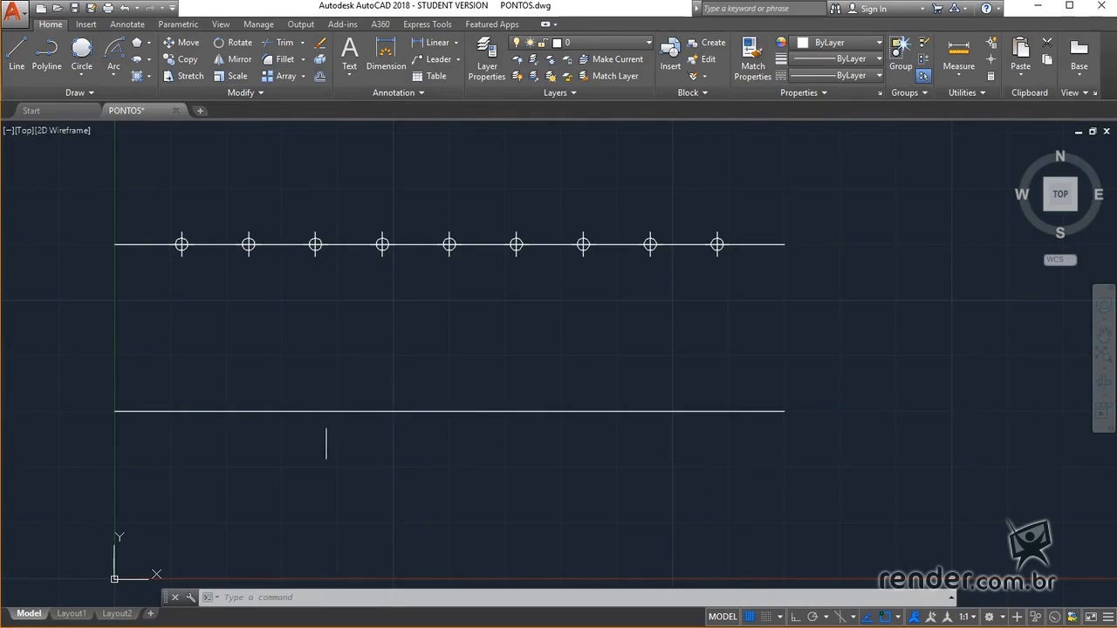
Place points along the lower horizontal line with the Measure command, using a segment length of 13
click(94, 94)
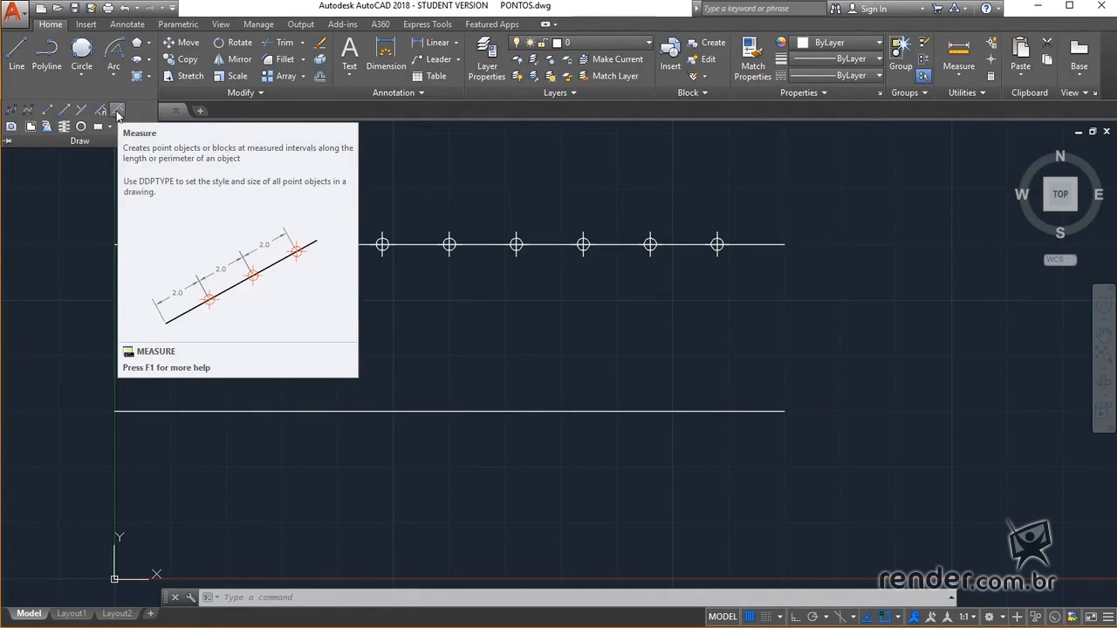
click(118, 111)
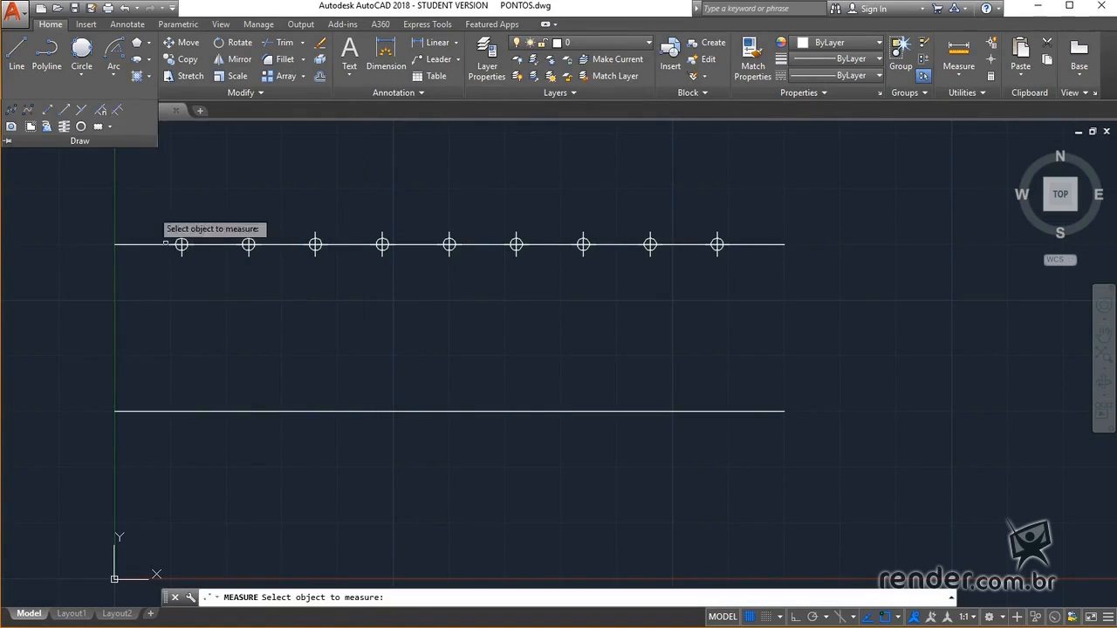
click(269, 411)
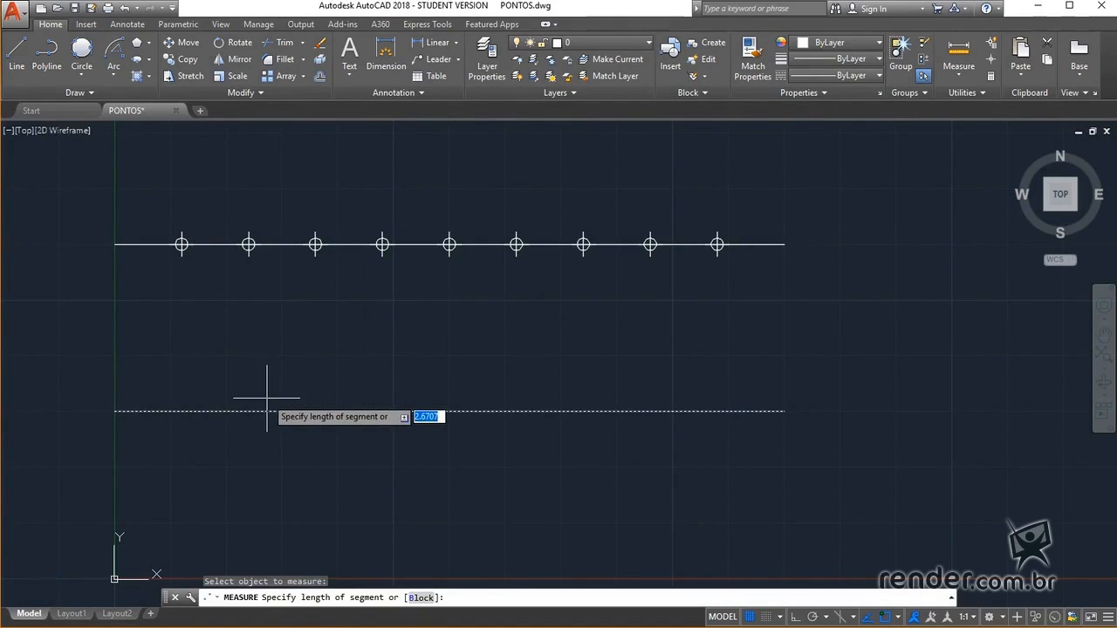
text(13)
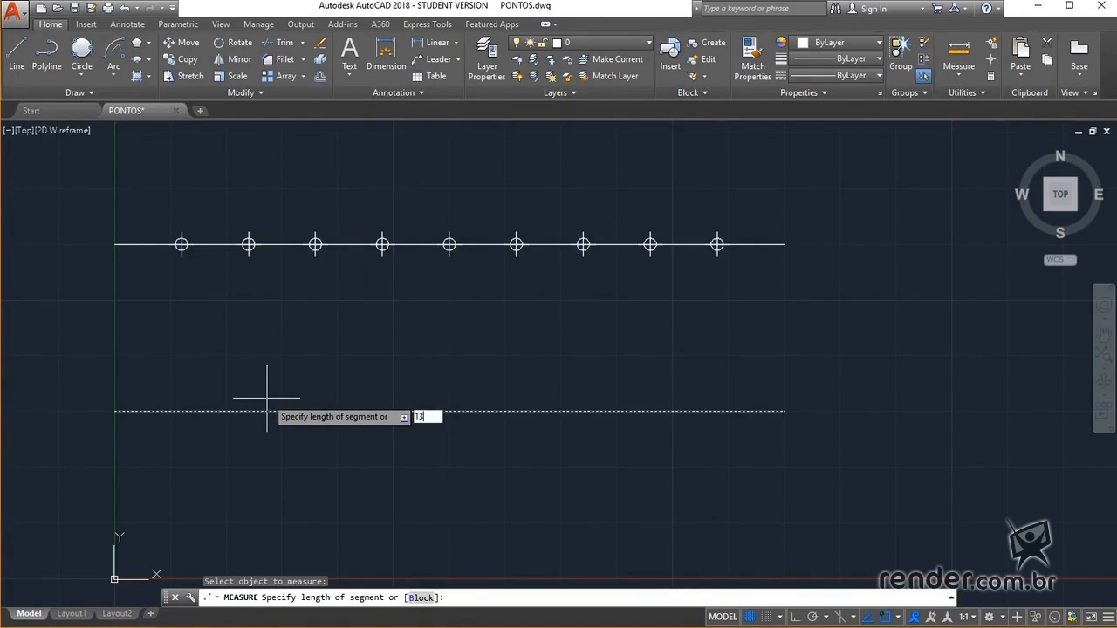
key(Return)
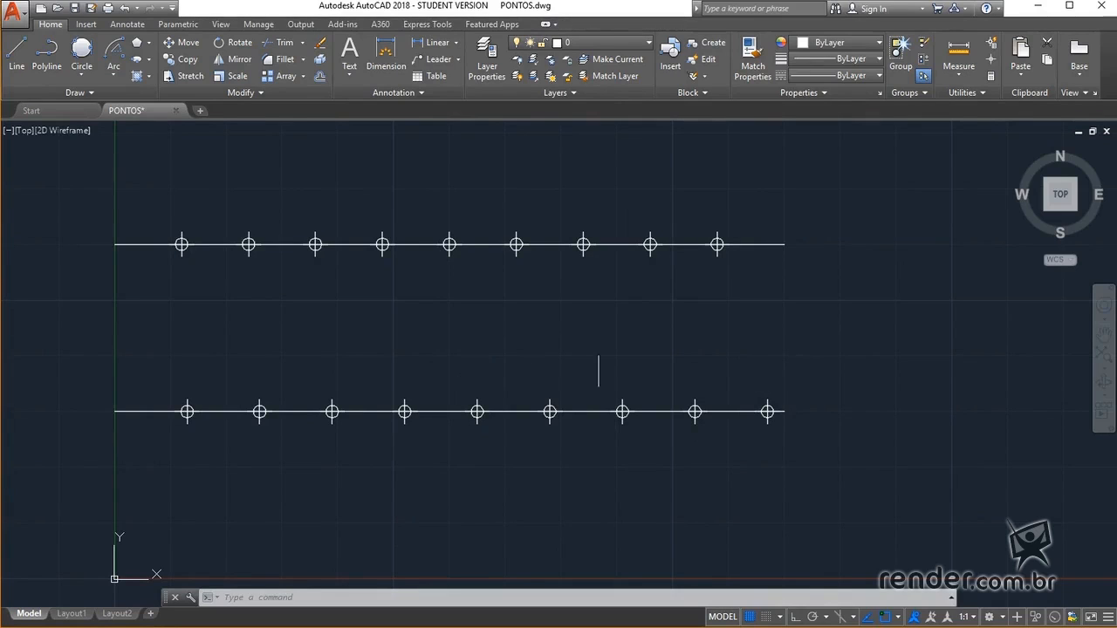
Place individual points at coordinates 0,0 and 0,10 with the Multiple Points command
middle_click(736, 349)
middle_click(736, 349)
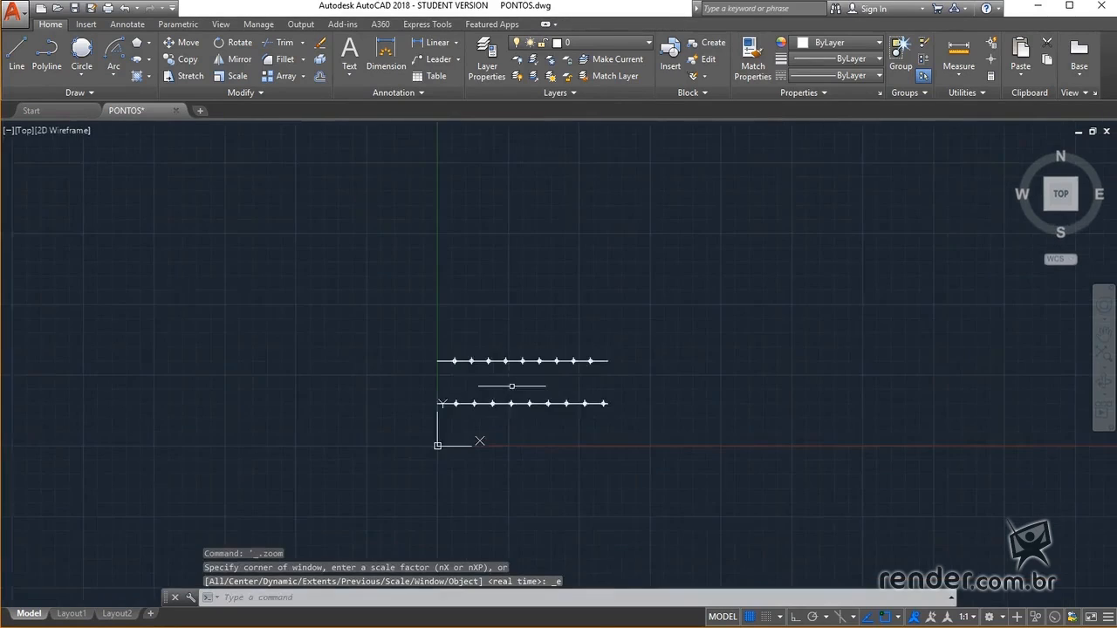
scroll(533, 329, up, 5)
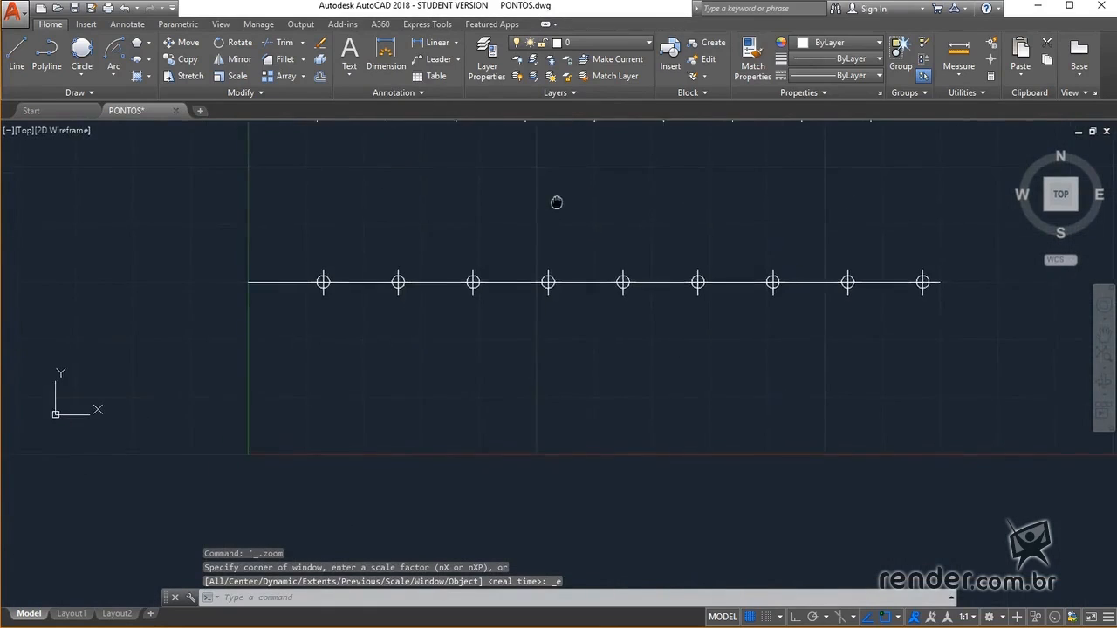
scroll(558, 219, down, 2)
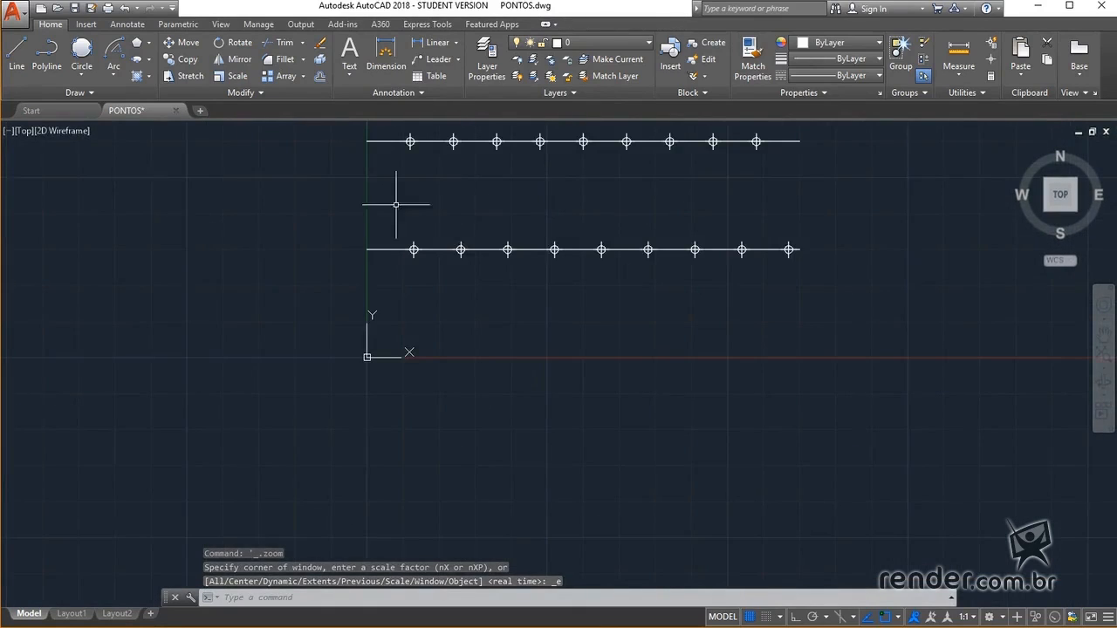
click(111, 92)
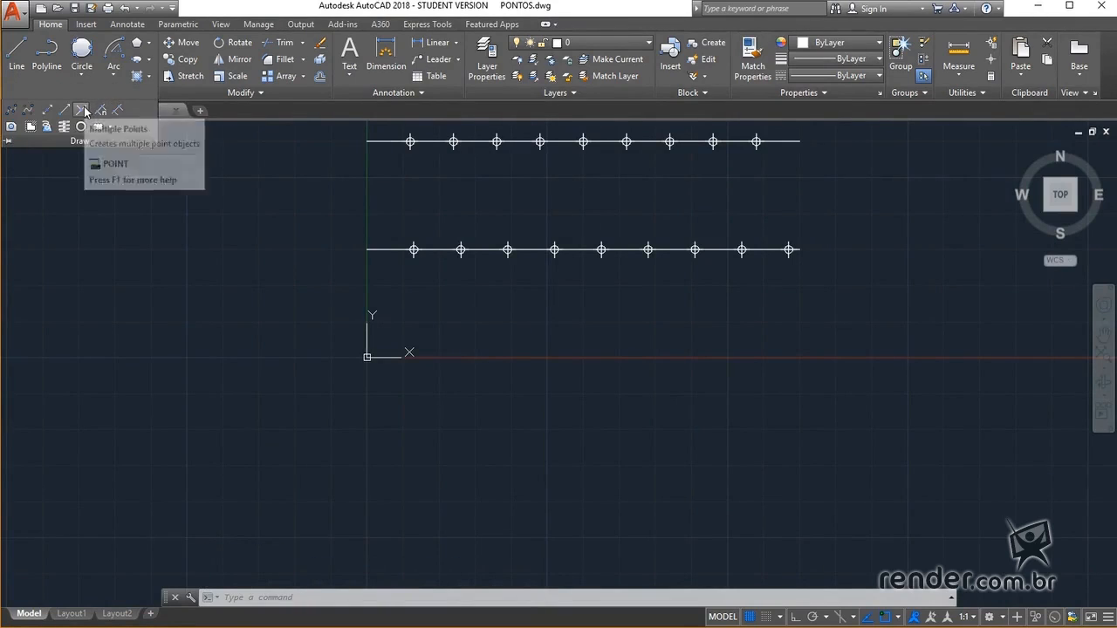
click(84, 111)
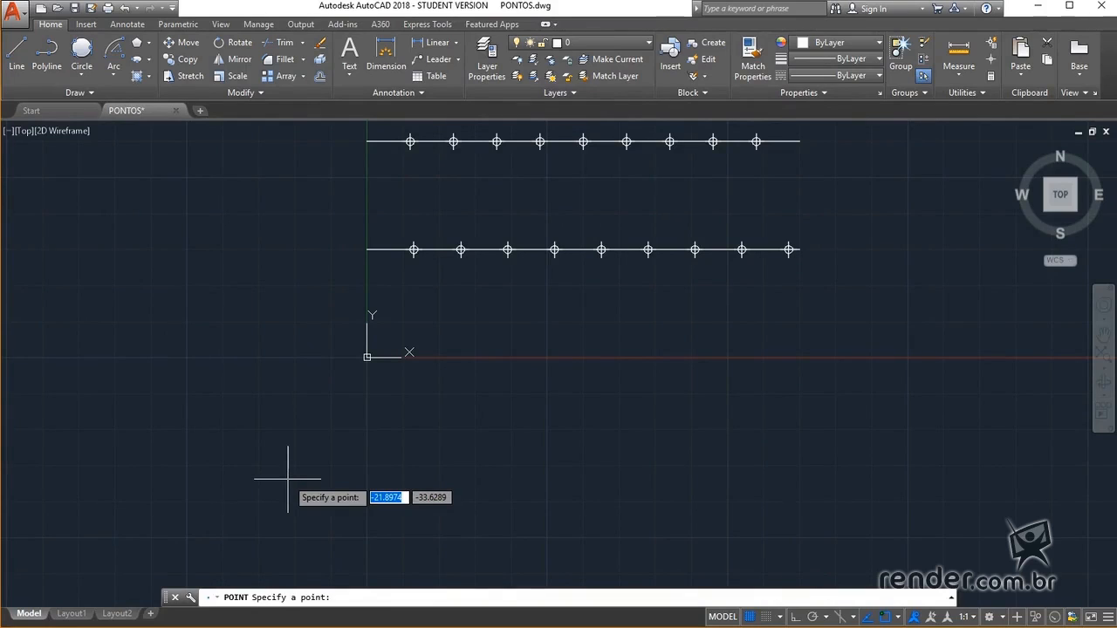
text(0)
key(Tab)
text(0)
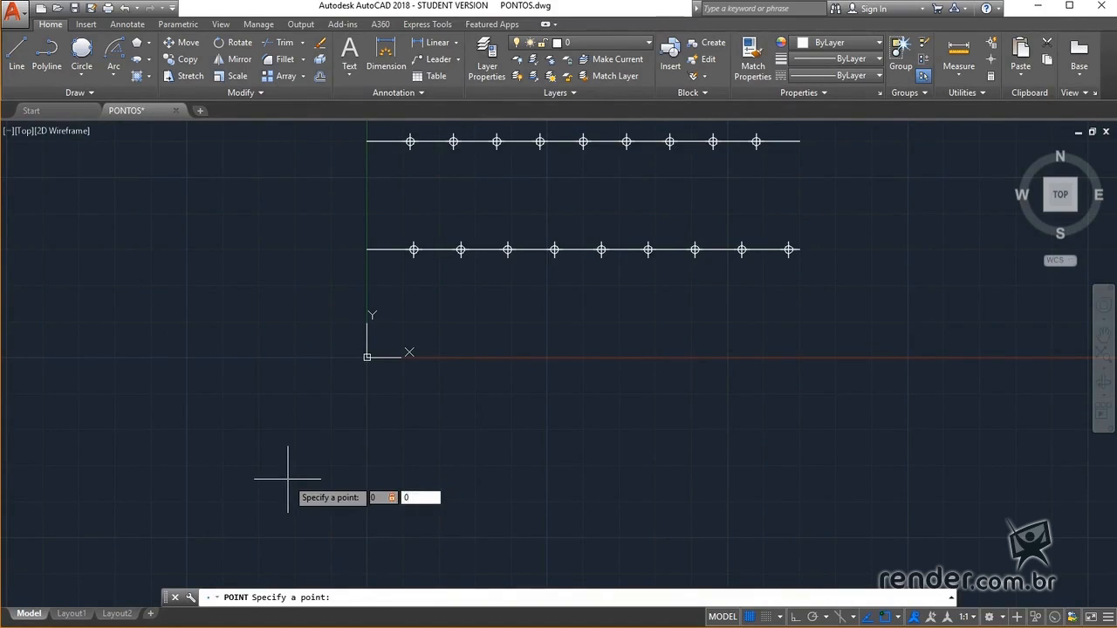
key(Return)
text(0)
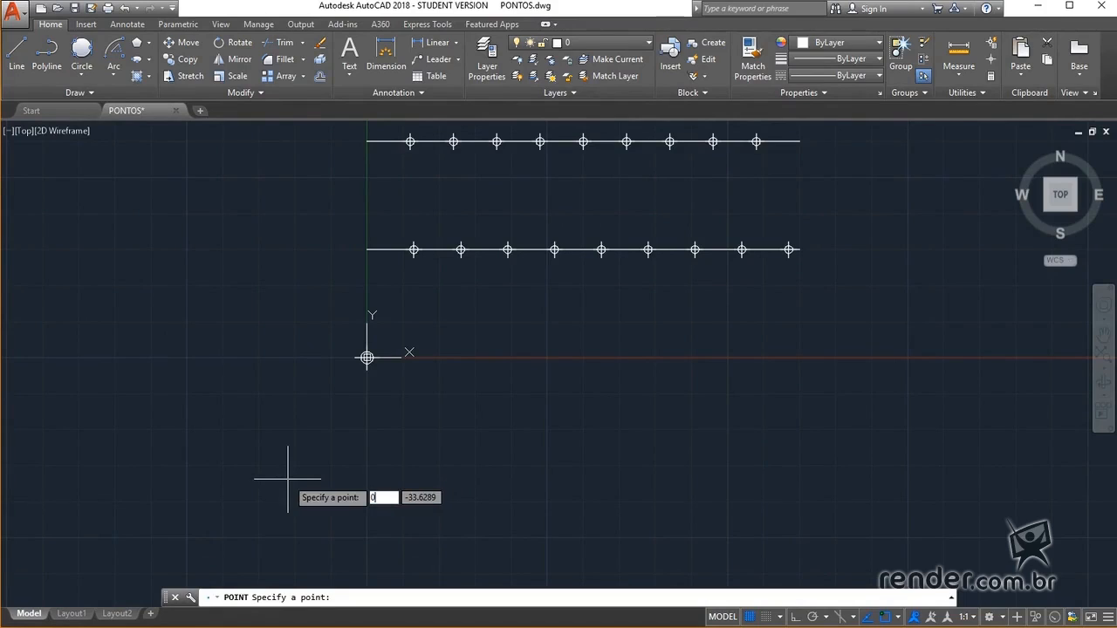
key(Tab)
text(10)
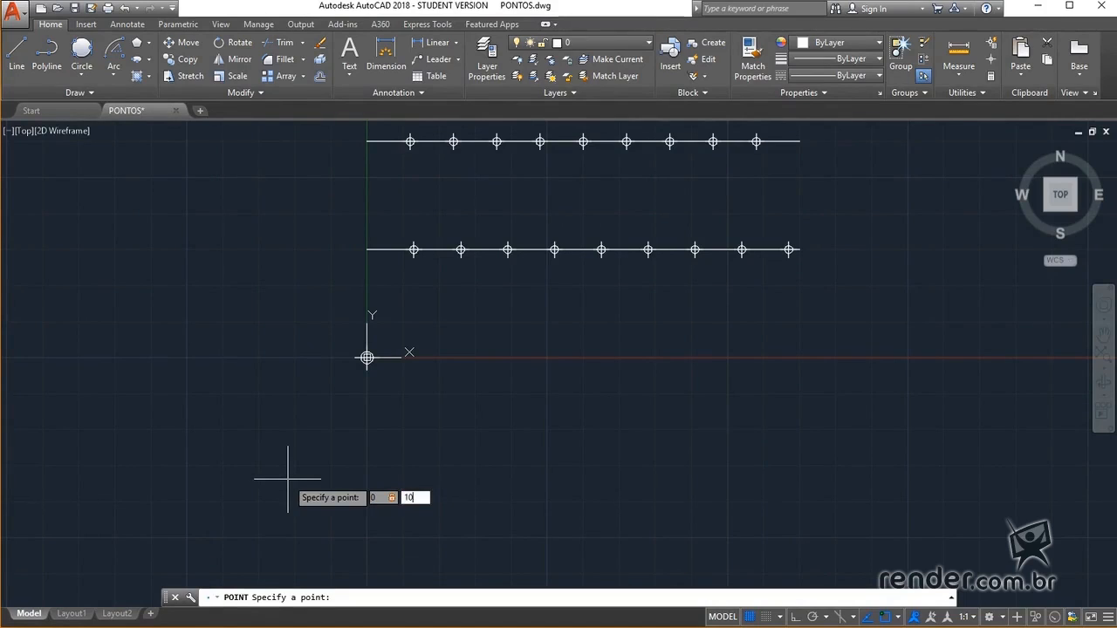
key(Return)
Add two more points at coordinates 10,10 and 10,0, and end the point command
text(10)
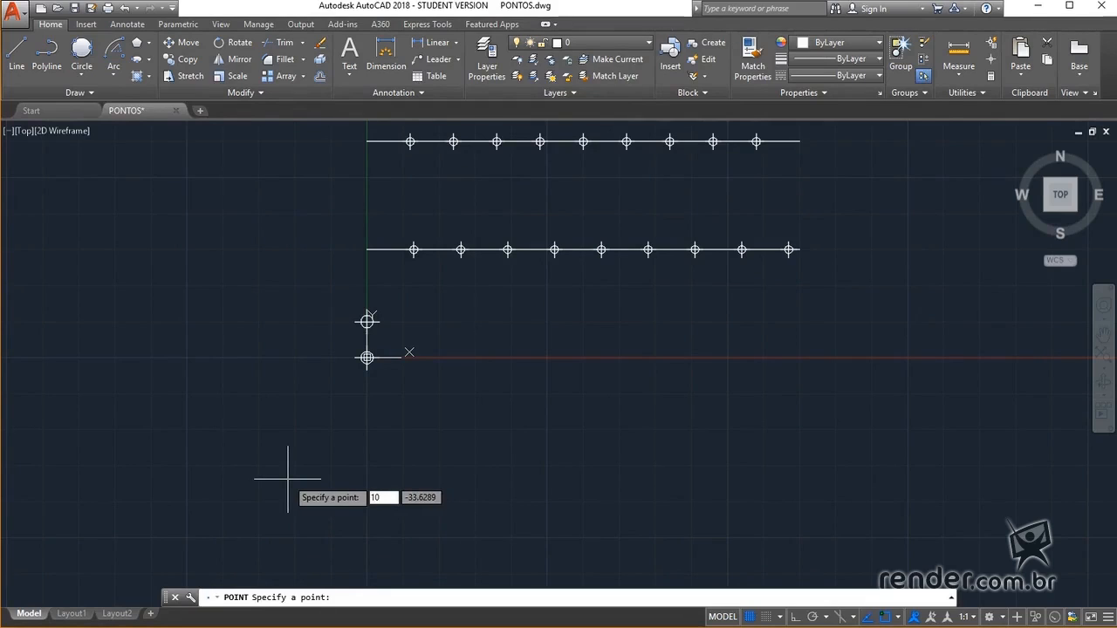
key(Tab)
text(10)
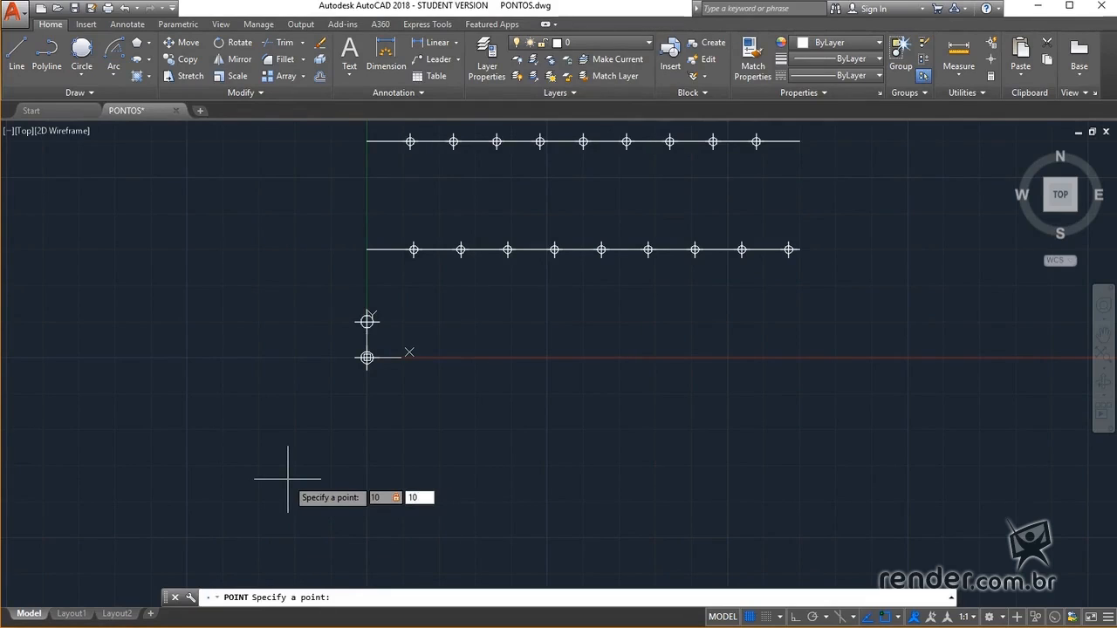
key(Return)
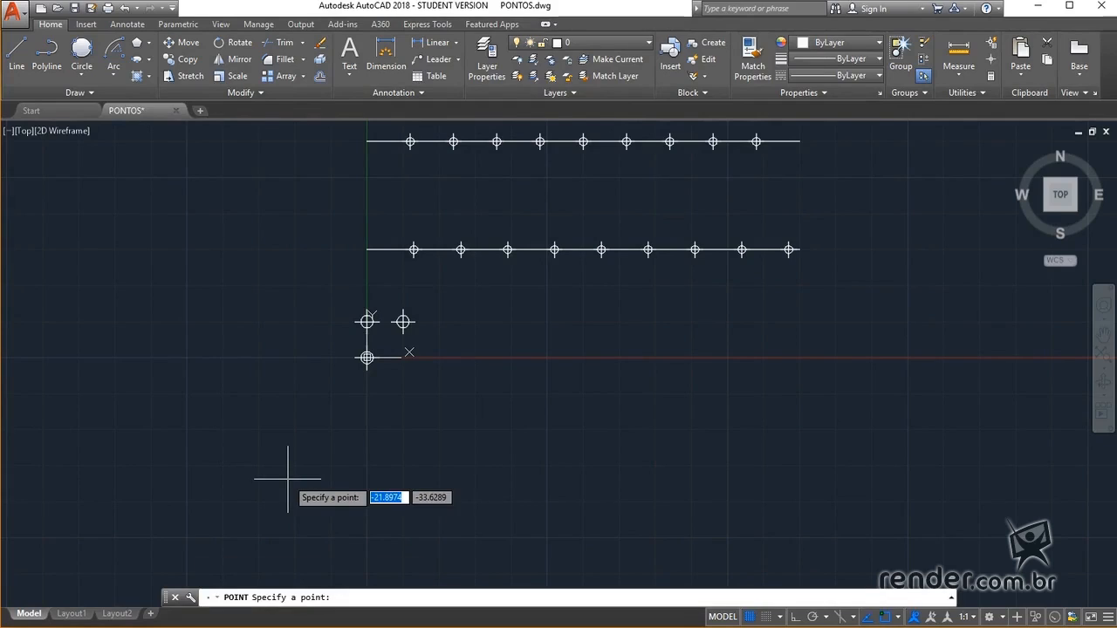
text(10)
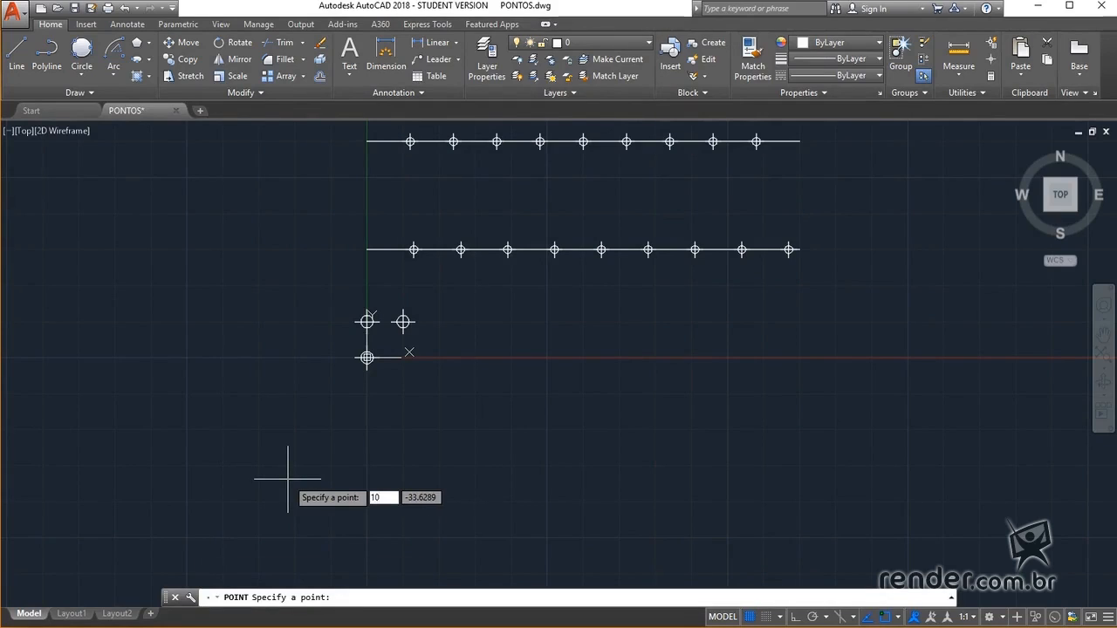
key(Tab)
text(0)
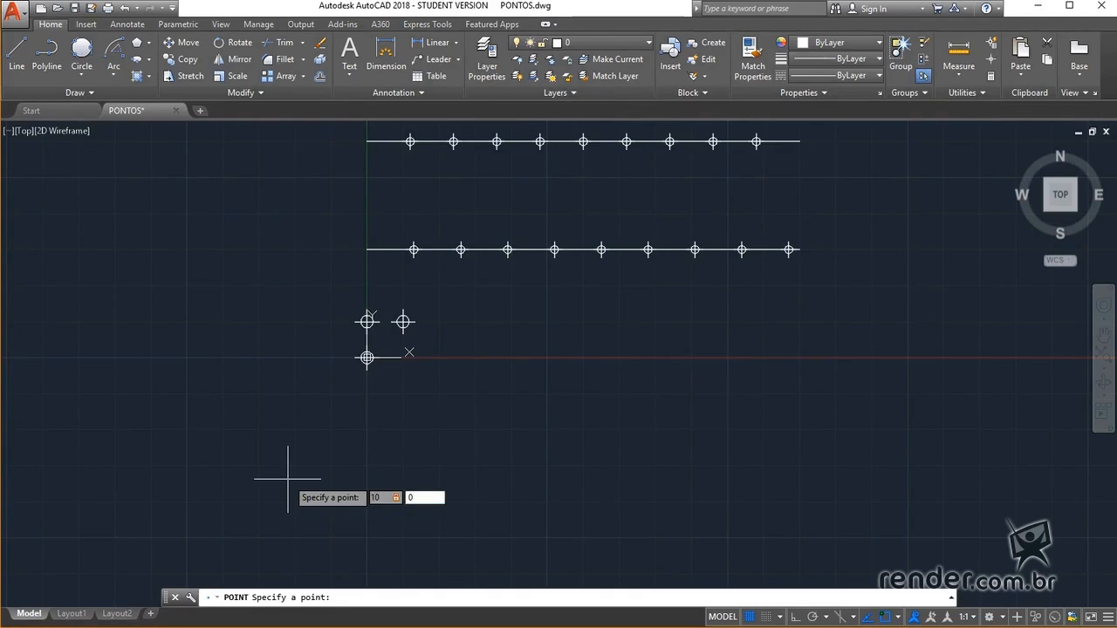
key(Return)
key(Escape)
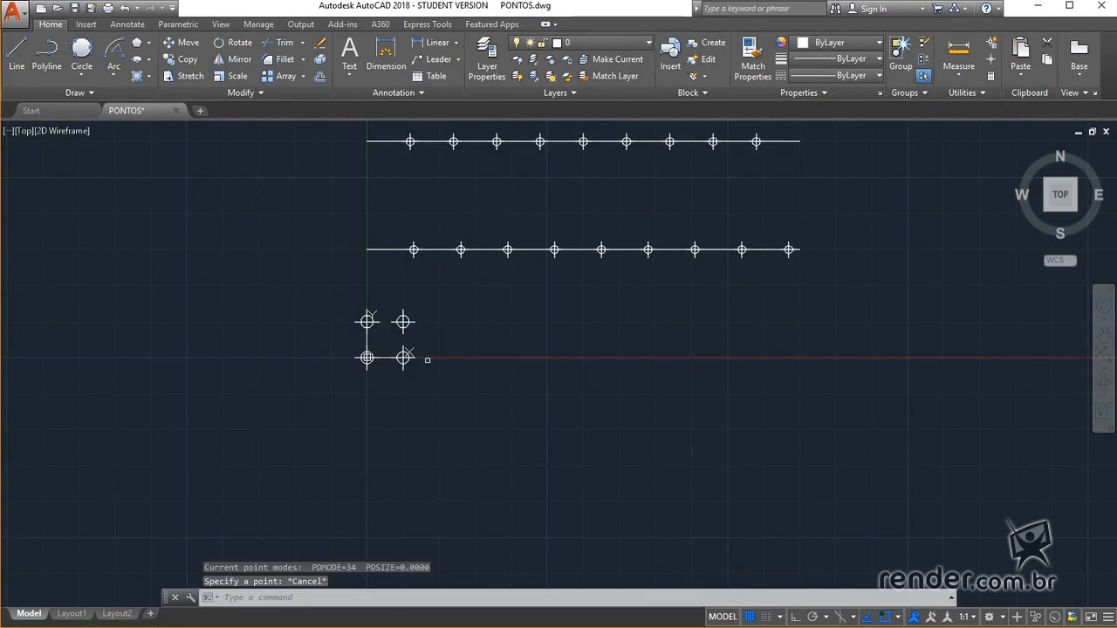
Draw a closed square of lines snapped to the four points, starting at the origin and running counterclockwise back to it
scroll(383, 354, up, 4)
middle_drag(396, 319, 428, 384)
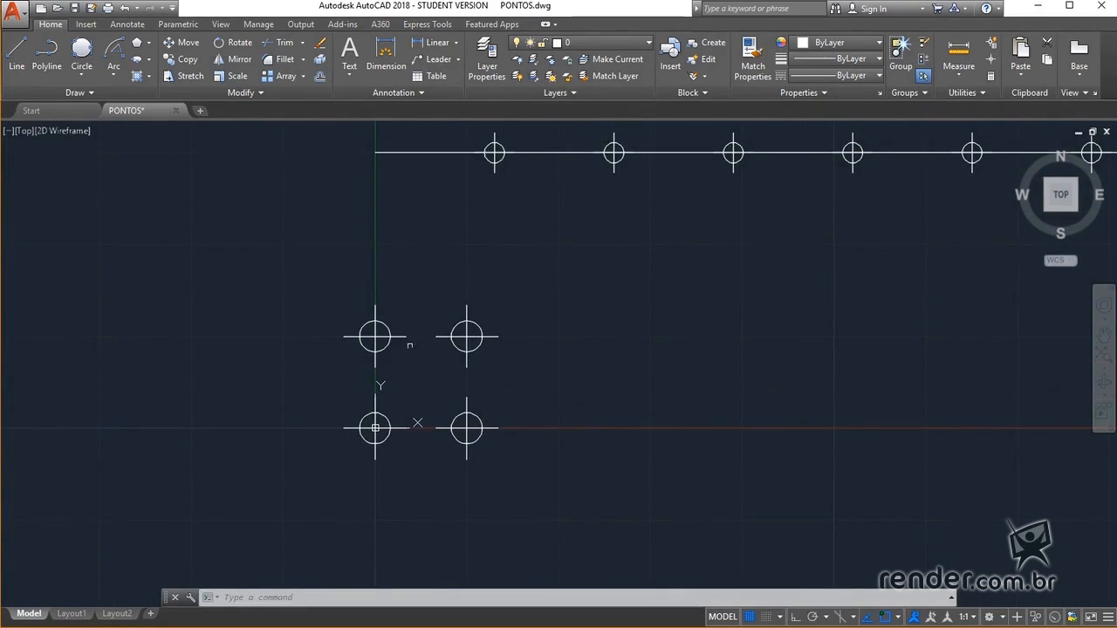
click(17, 54)
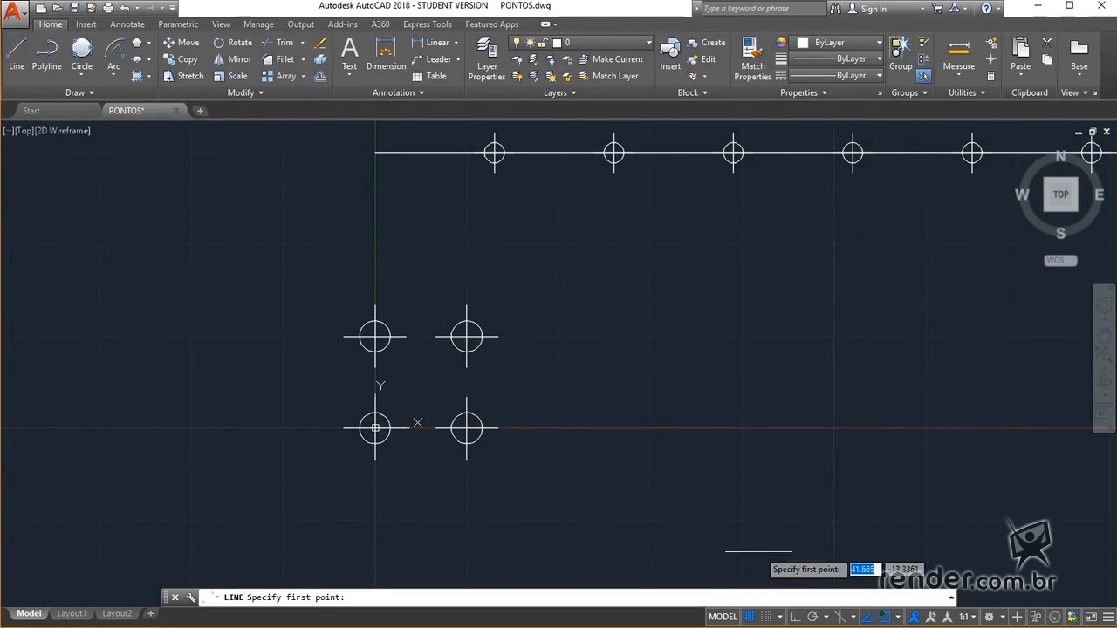
click(890, 618)
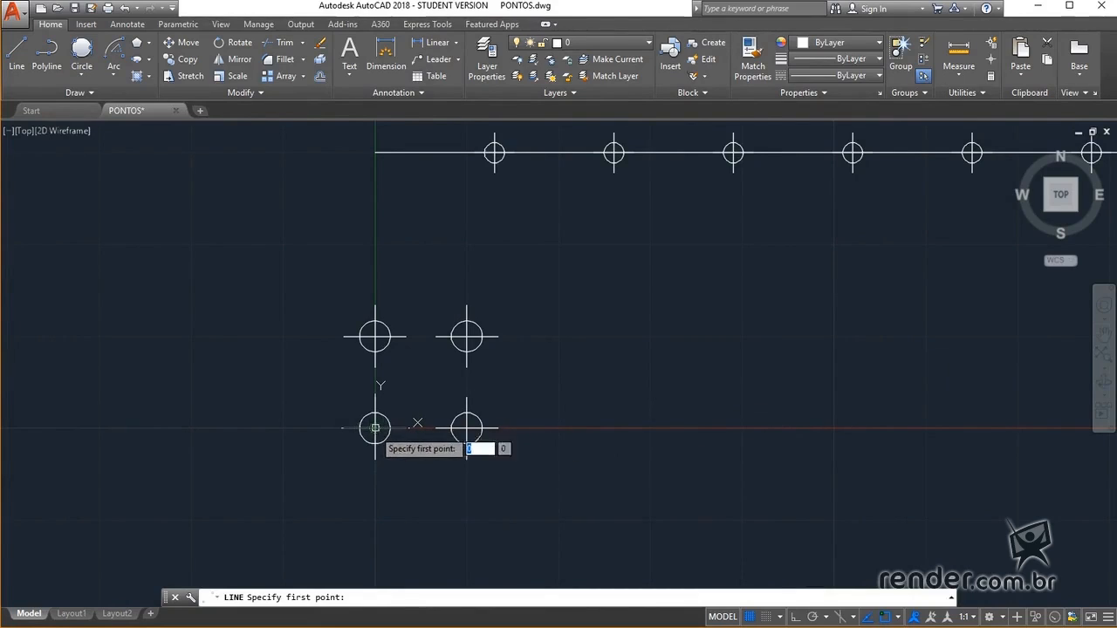
click(375, 427)
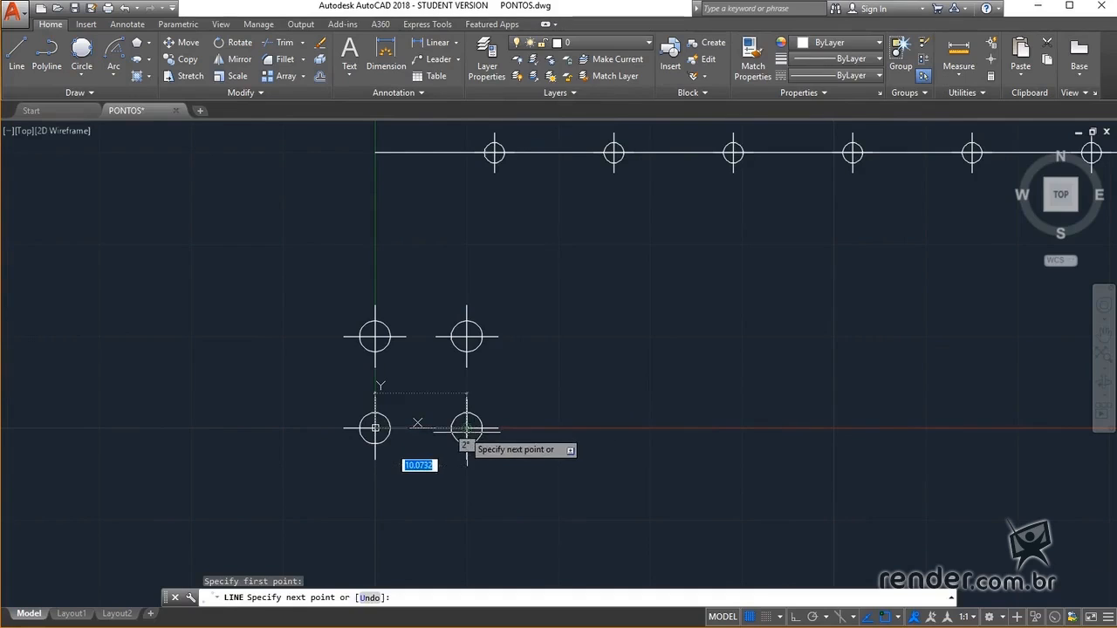
click(467, 428)
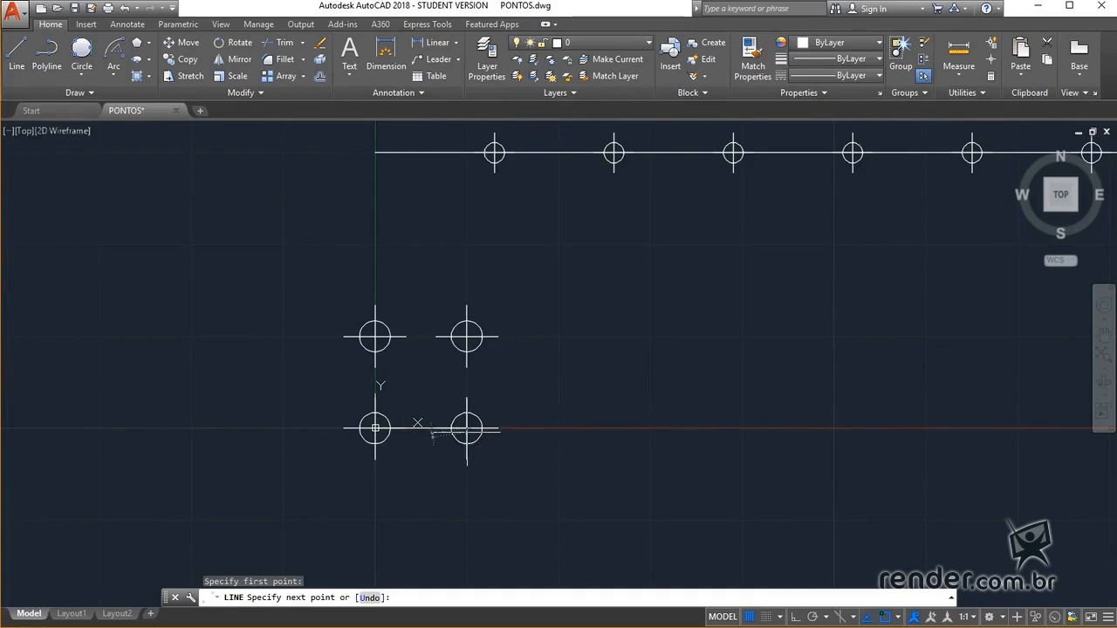
click(467, 336)
click(376, 336)
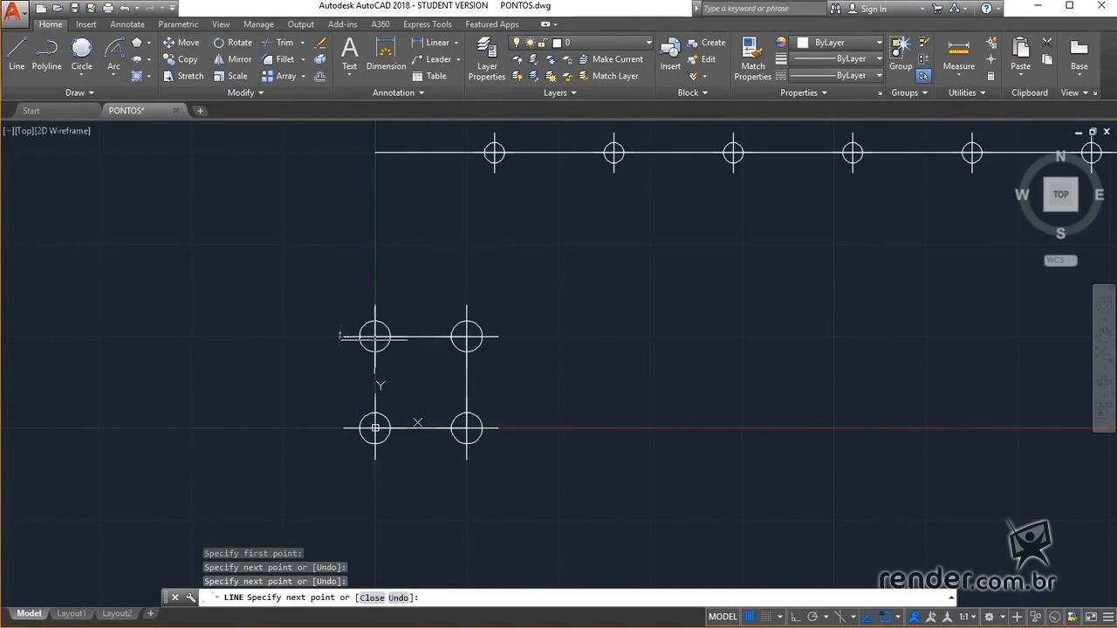
click(375, 427)
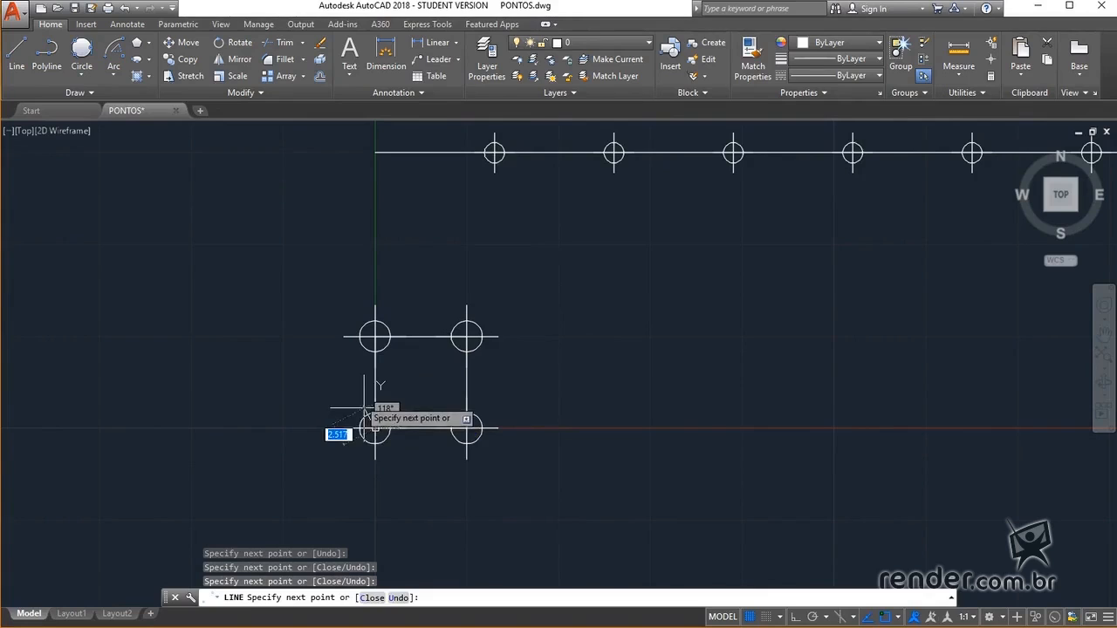
key(Escape)
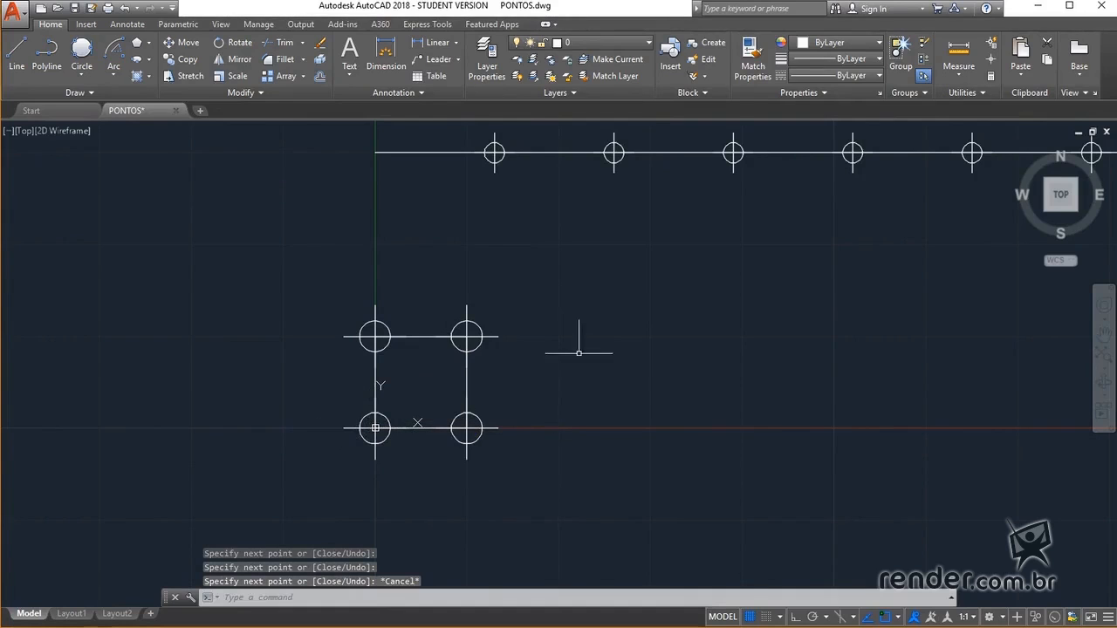
scroll(577, 378, down, 2)
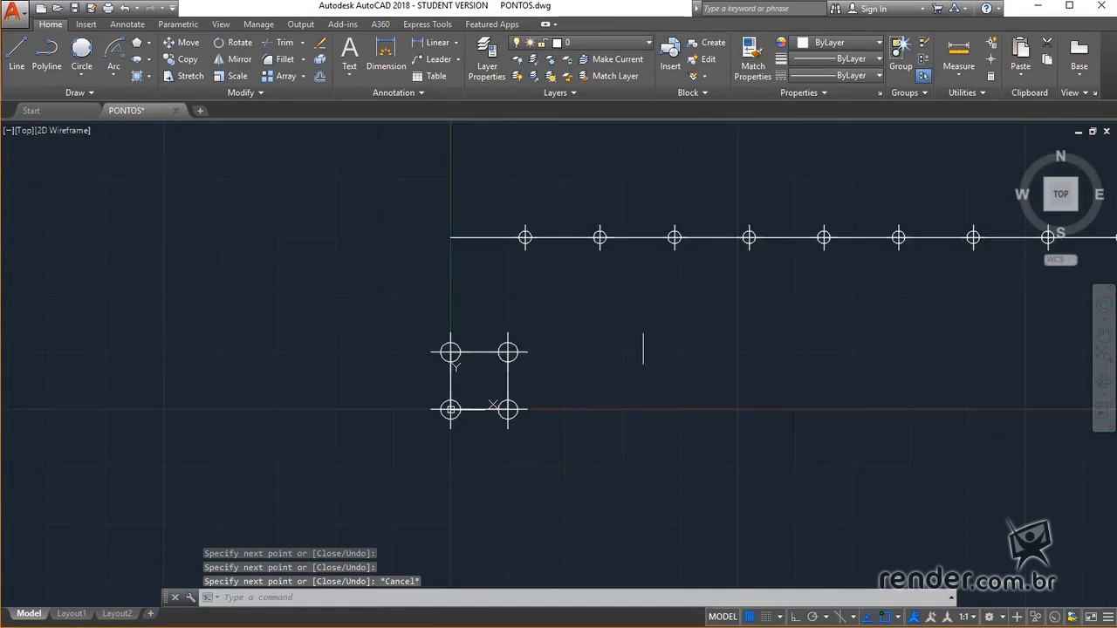
scroll(649, 323, down, 2)
middle_drag(649, 323, 491, 372)
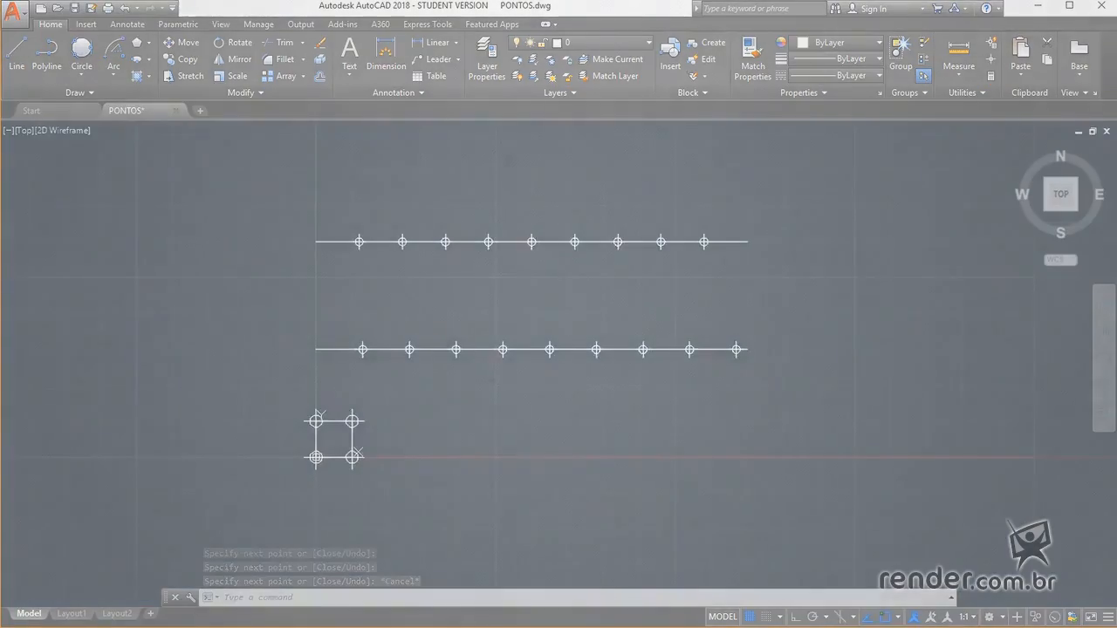